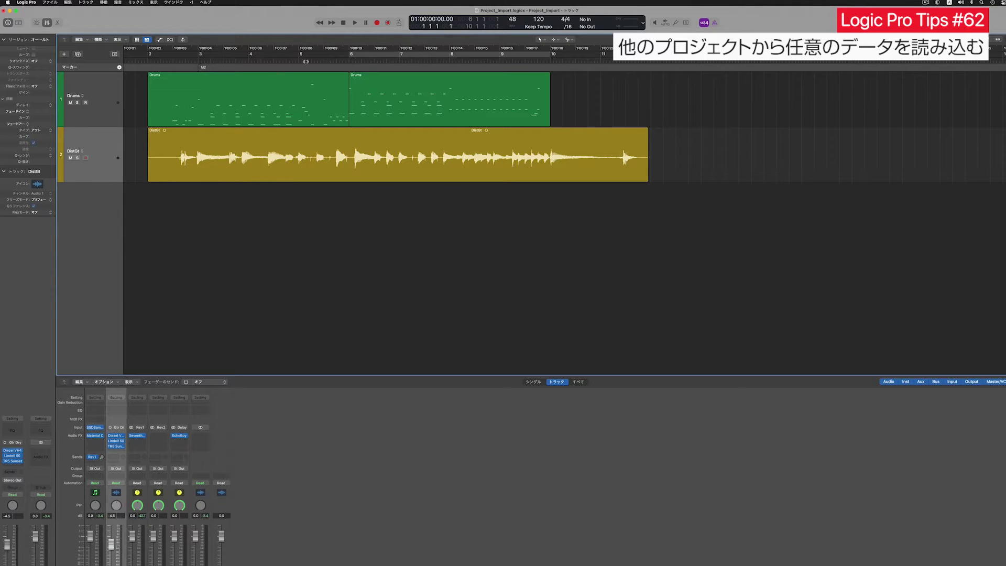
- Look at the DistGt track's Diezel VH4 plug-in and its channel strip setting options without changing them
left_click(299, 99)
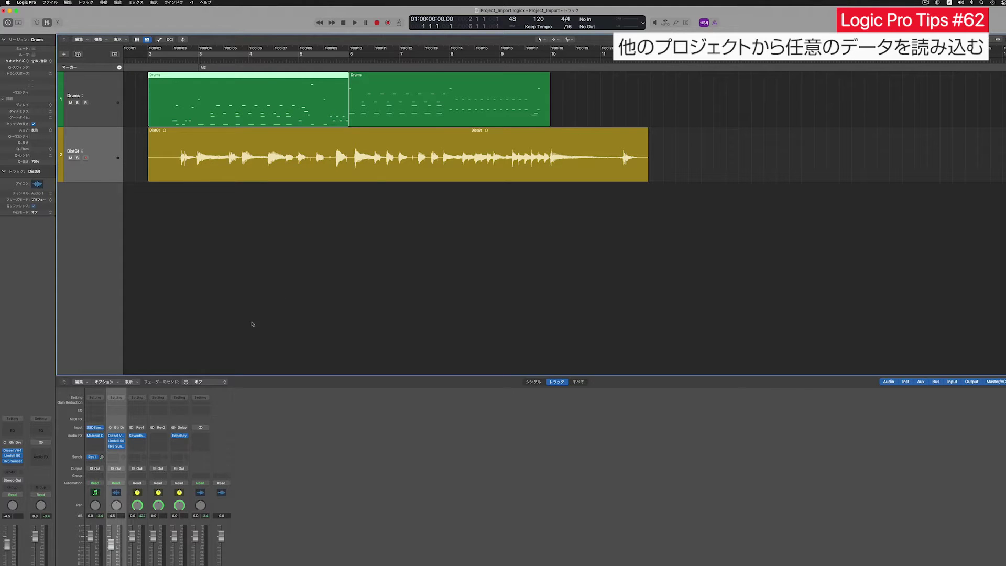
left_click(116, 436)
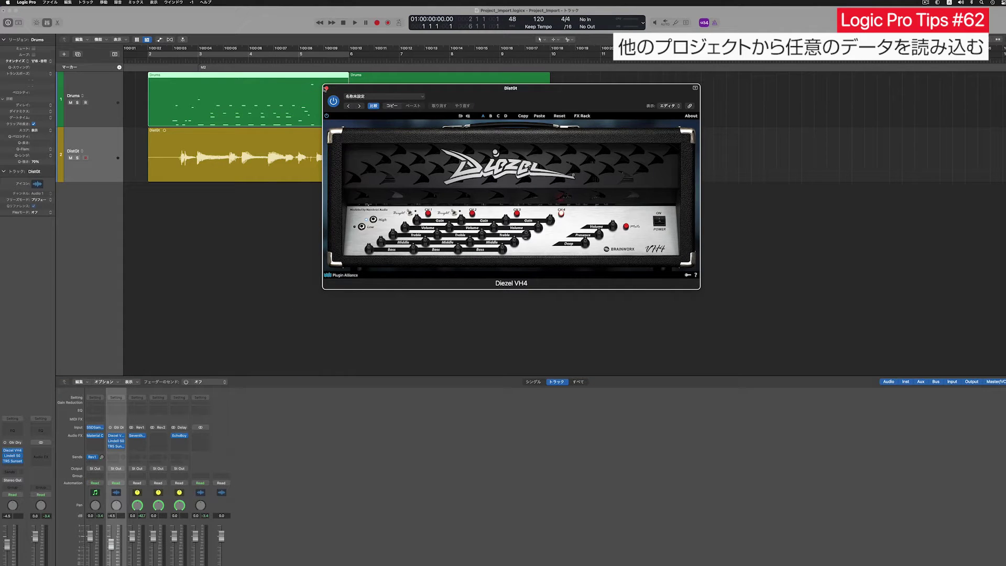
left_click(325, 88)
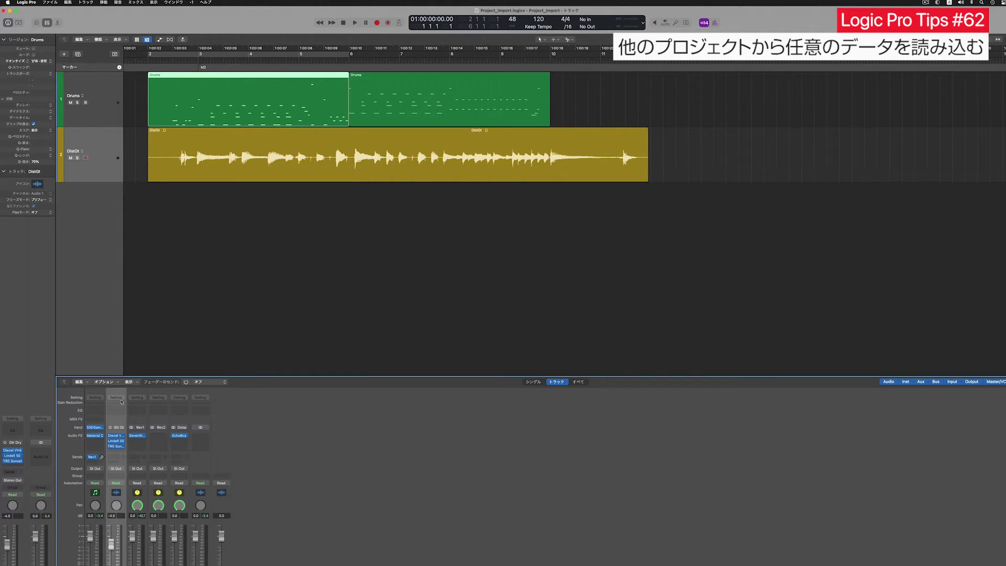
left_click(116, 397)
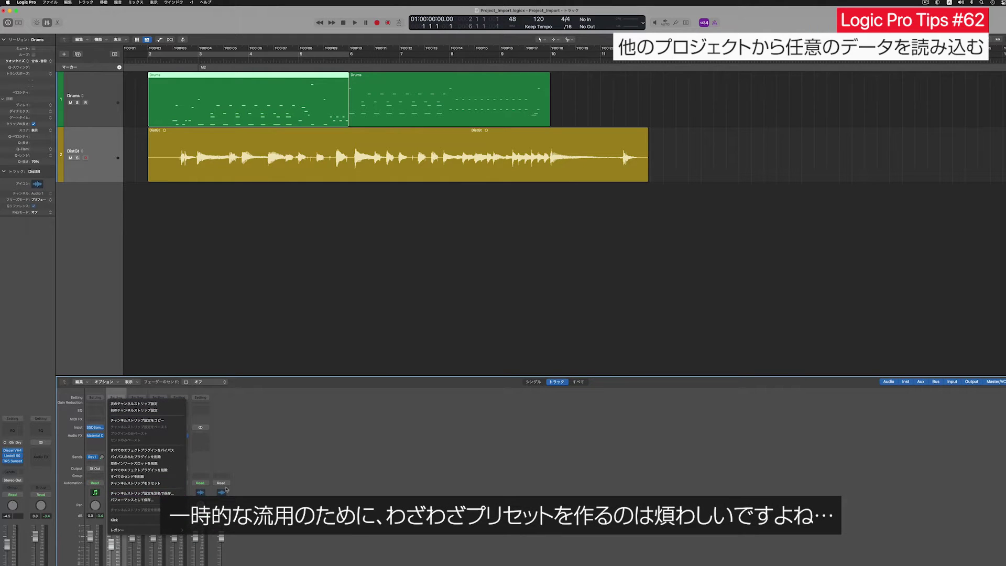
left_click(317, 482)
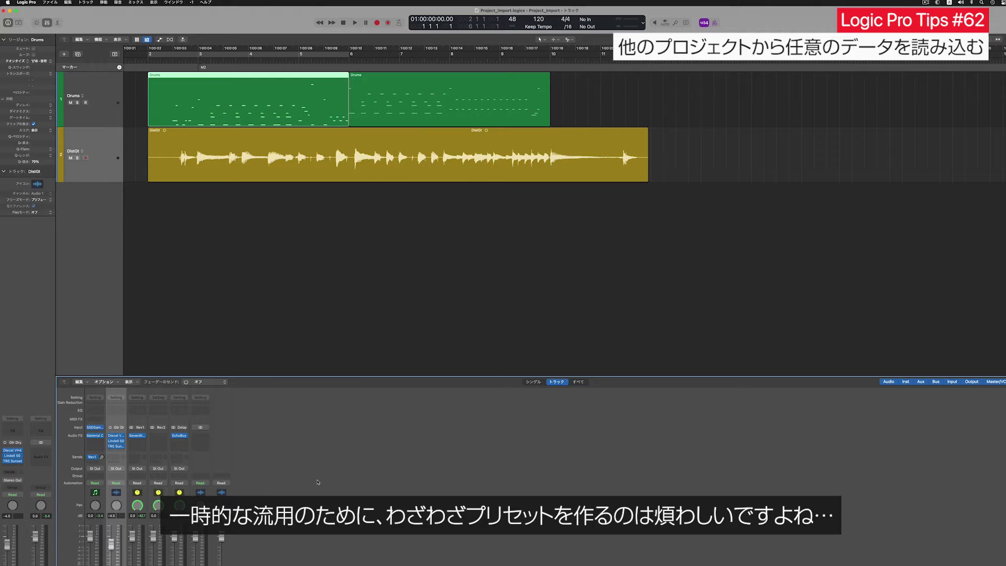
left_click(361, 272)
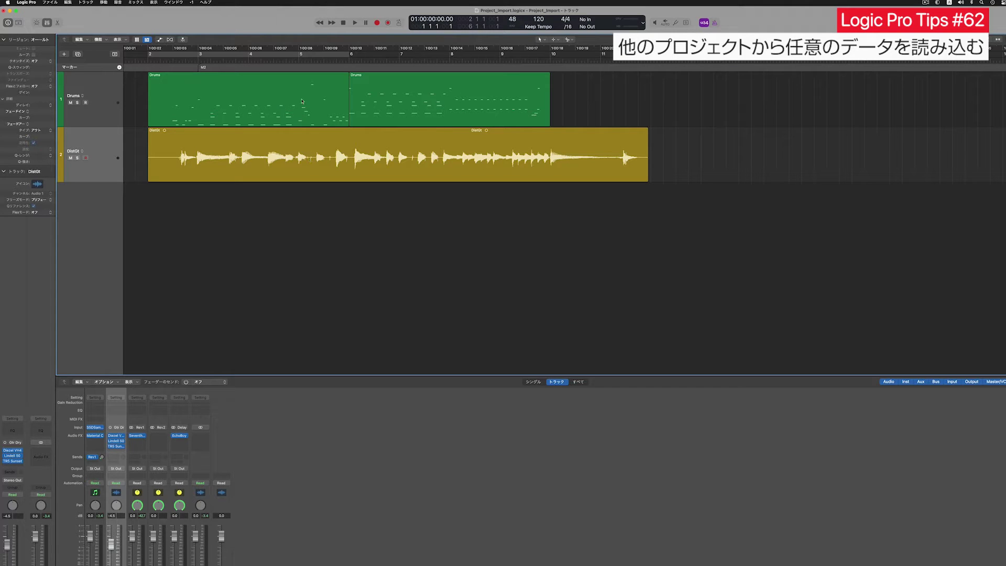
- Go through the two Drums regions and the DistGt audio region, and select the Drums track
left_click(302, 101)
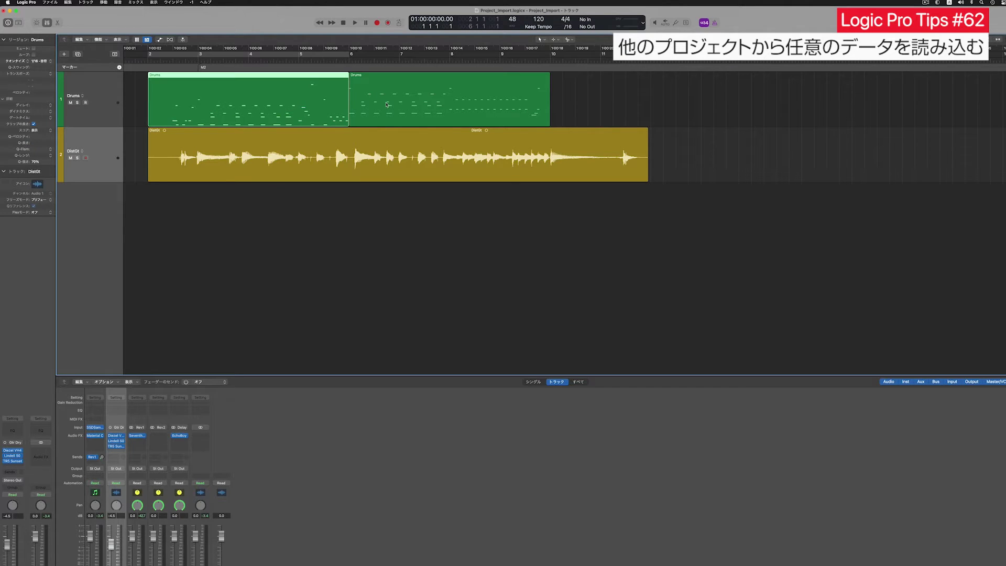
left_click(387, 104)
left_click(371, 157)
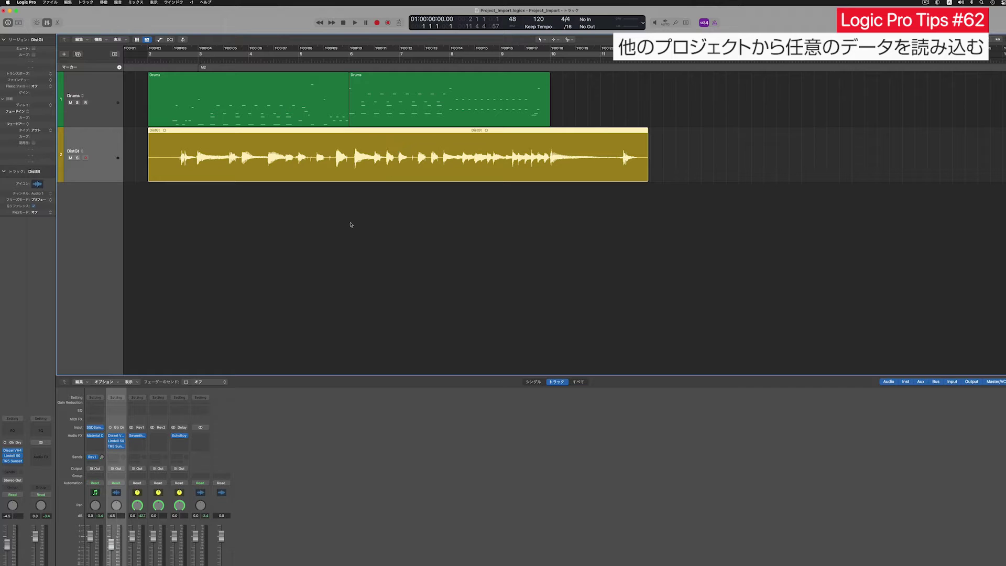
left_click(91, 102)
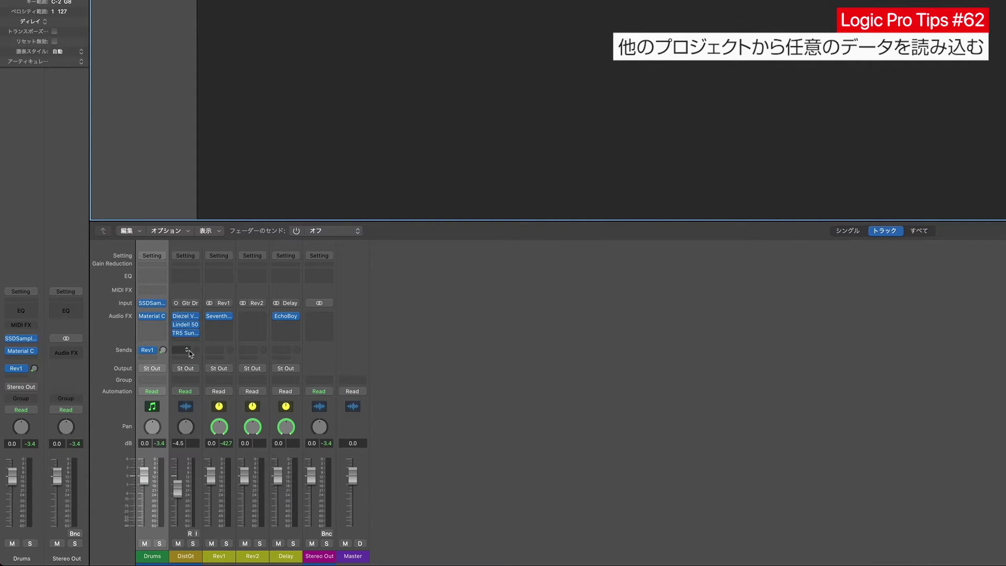
- Open the Lindell 50 Channel and TR5 Sunset Sound plug-ins on the DistGt channel and adjust its pan
left_click(188, 325)
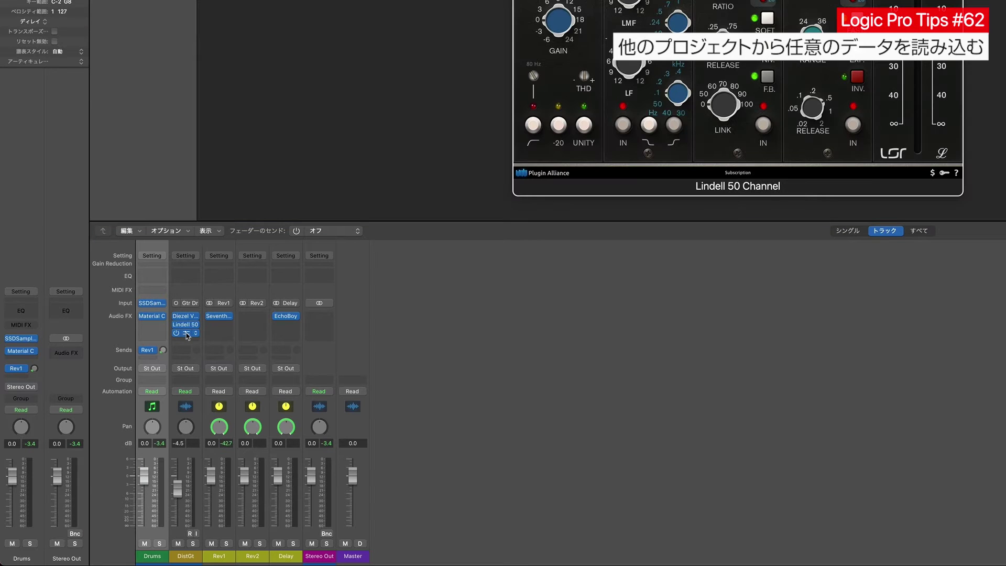
left_click(188, 333)
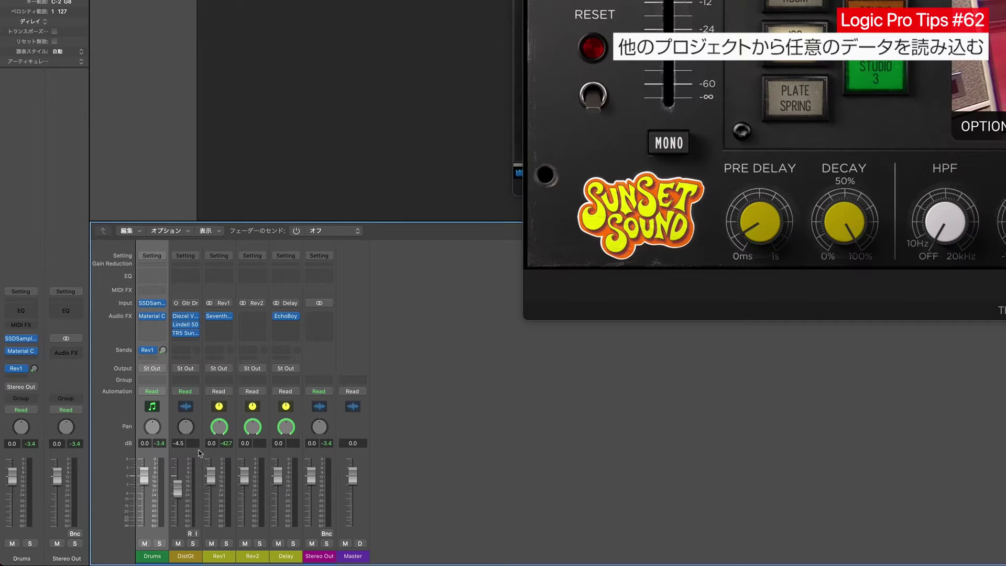
left_click_drag(187, 428, 186, 447)
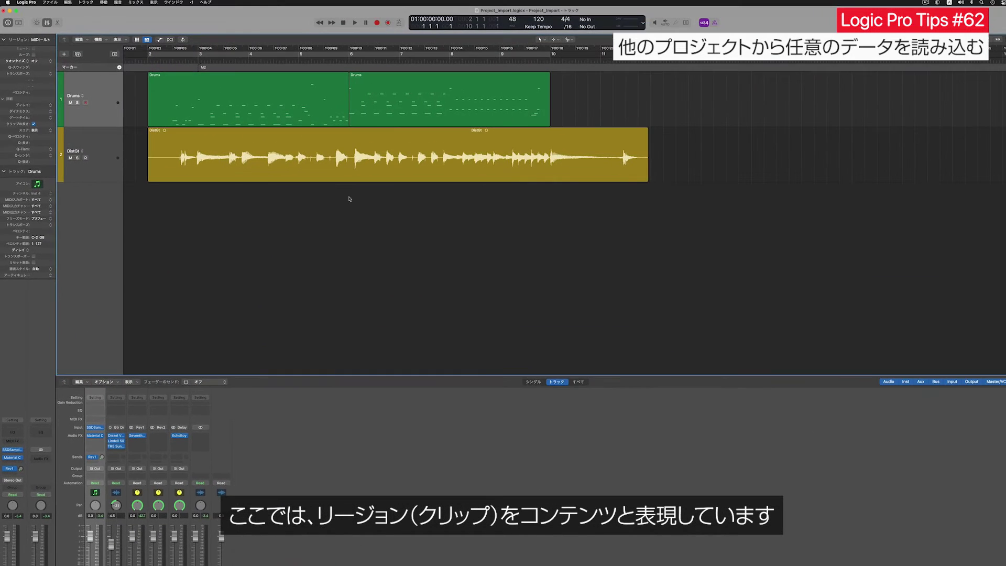
- Open a new untitled 0_Blank project and load Project_Import.logicx as the Logic project to import from
key("super+o")
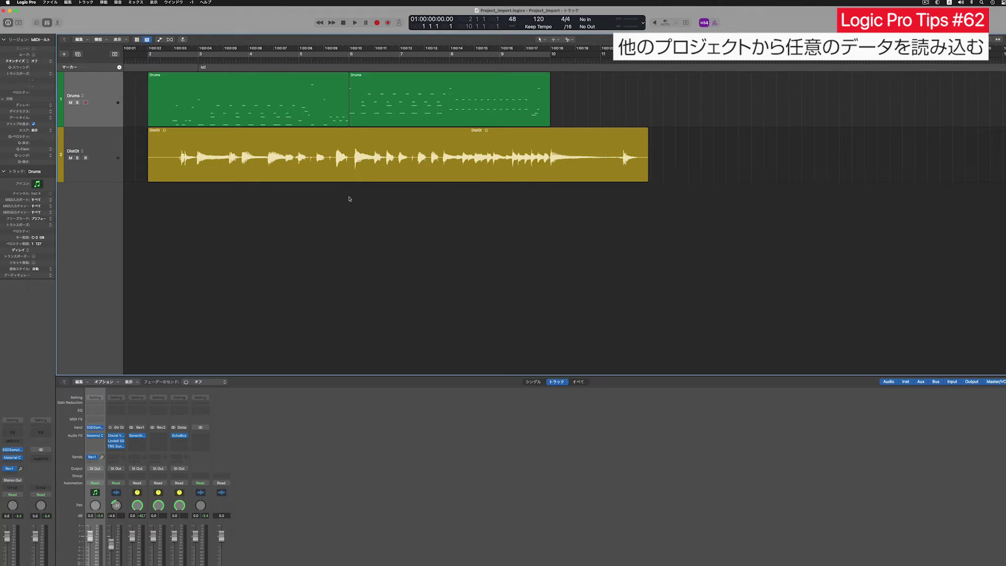
key("Return")
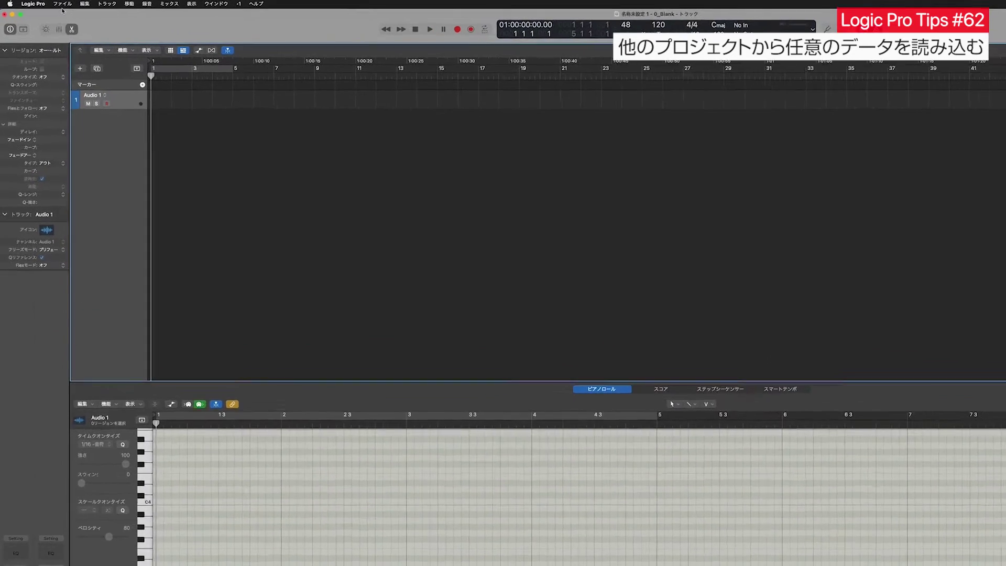
left_click(50, 2)
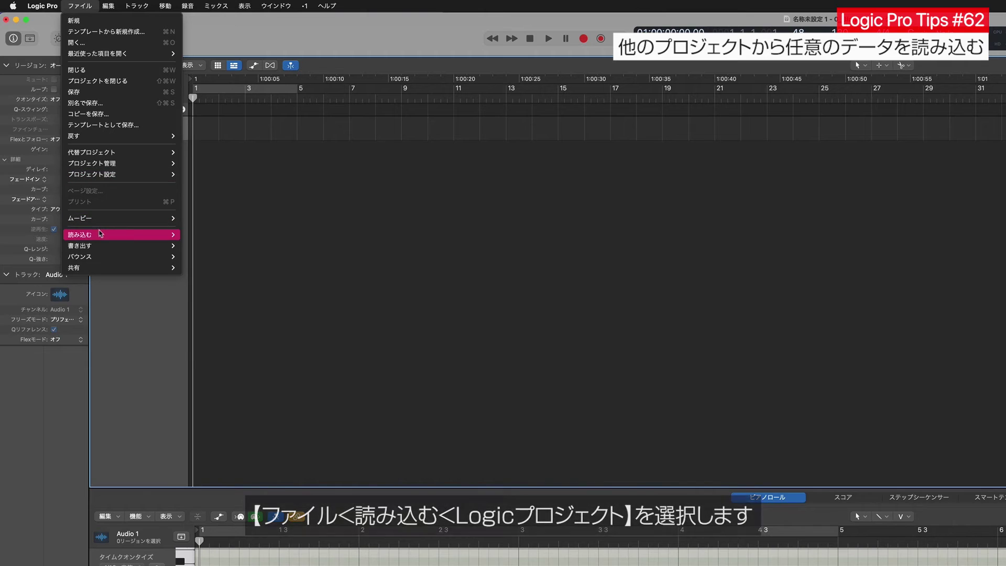
mouse_move(100, 234)
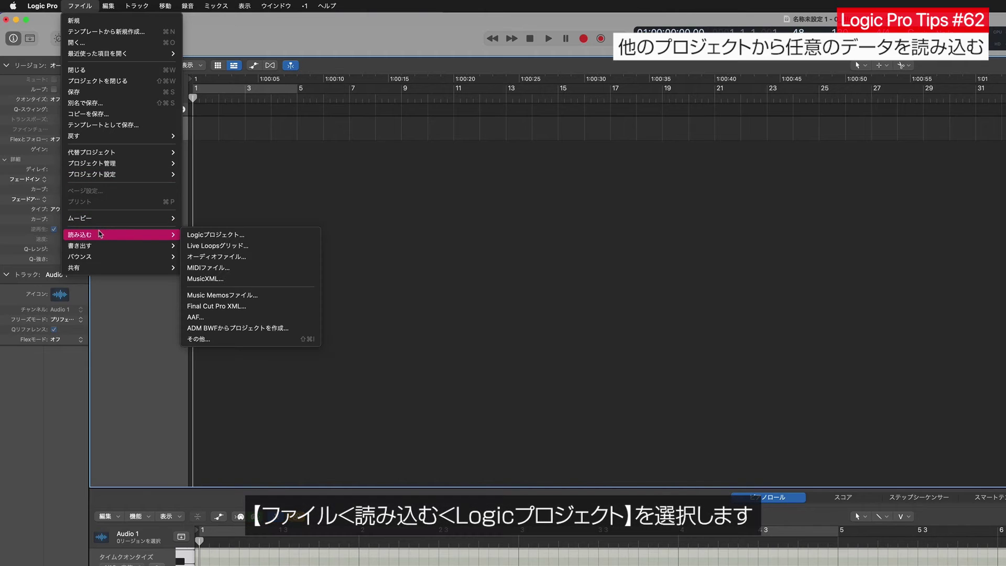
left_click(253, 237)
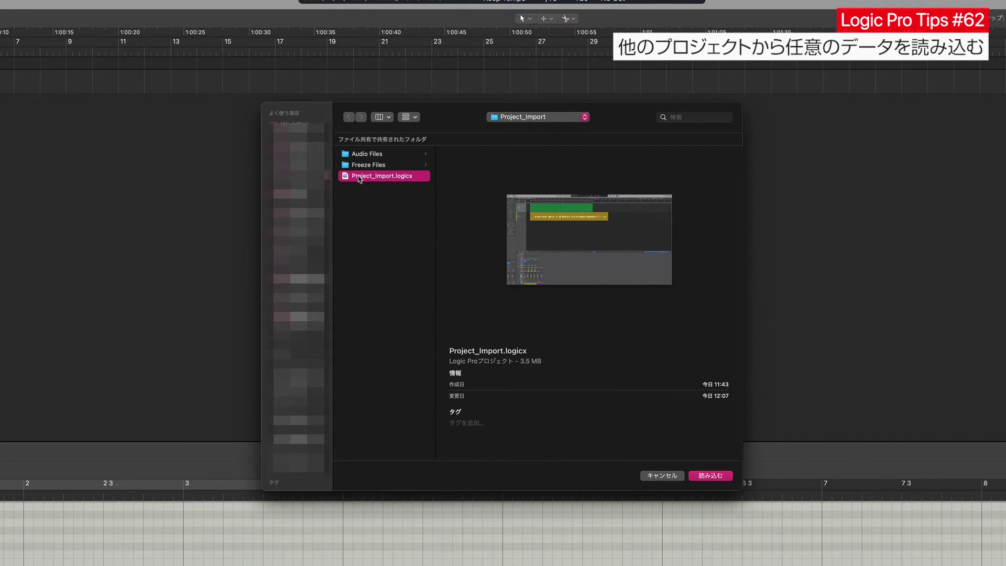
left_click(716, 476)
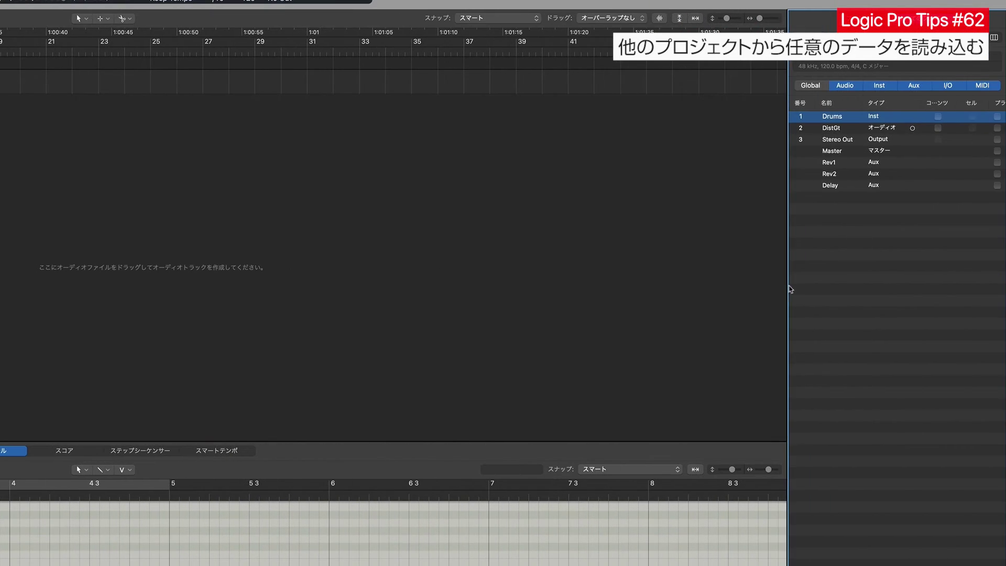
- Widen the project import list and its columns so the コンテンツ, Sends and パス番号を保持 headings are fully readable
left_click_drag(789, 288, 612, 285)
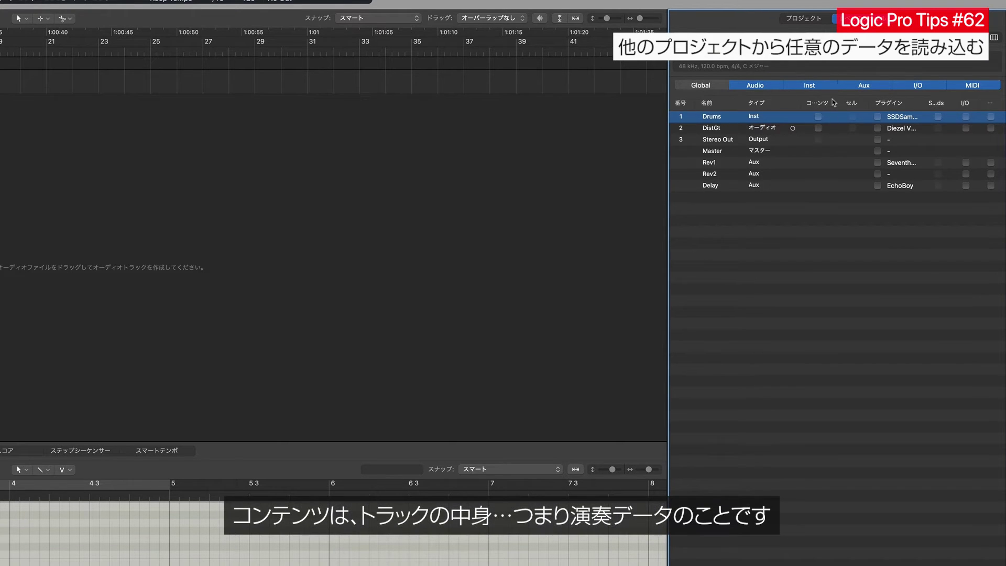
left_click_drag(835, 104, 850, 104)
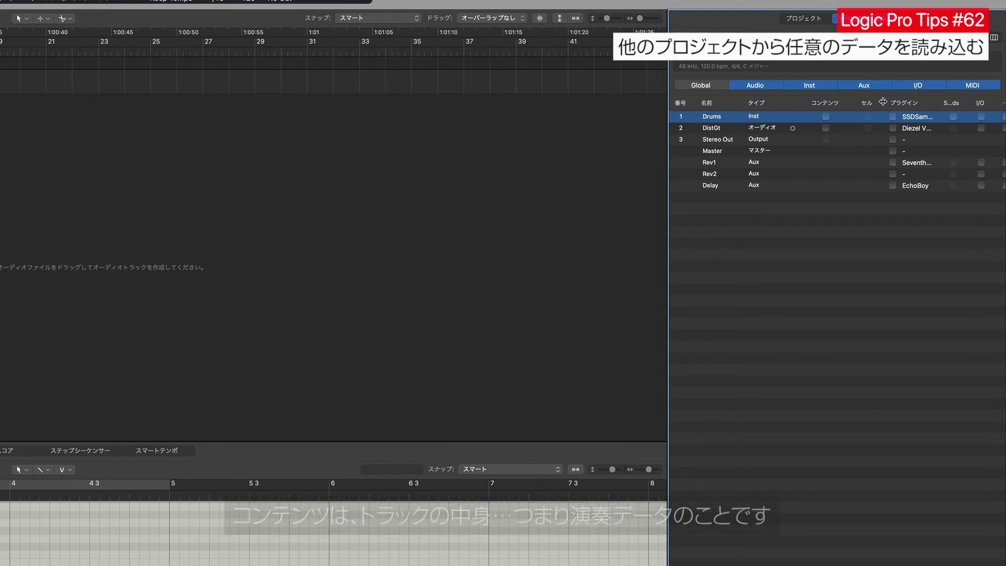
scroll(932, 105, "right", 3)
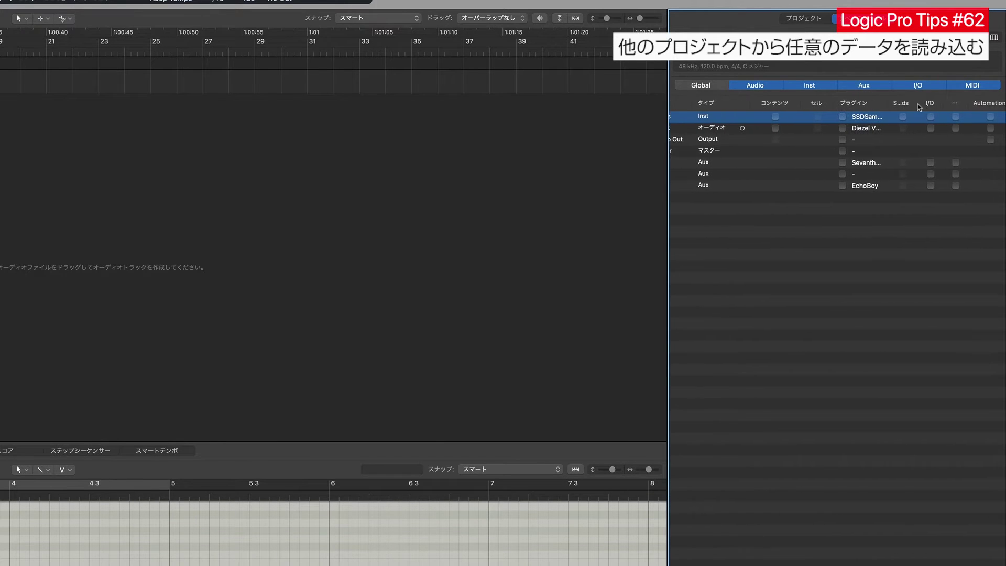
left_click_drag(924, 104, 931, 104)
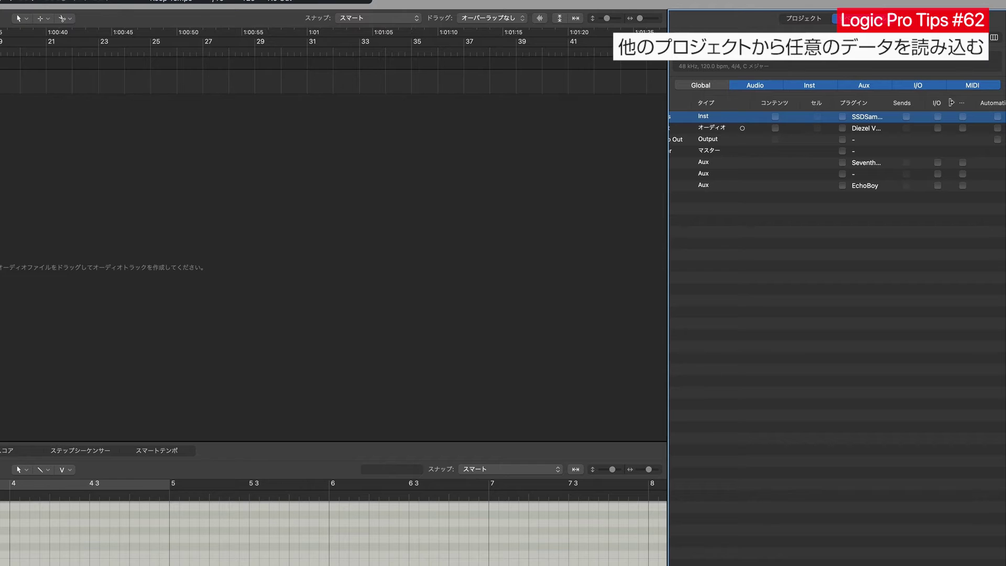
left_click_drag(974, 104, 987, 104)
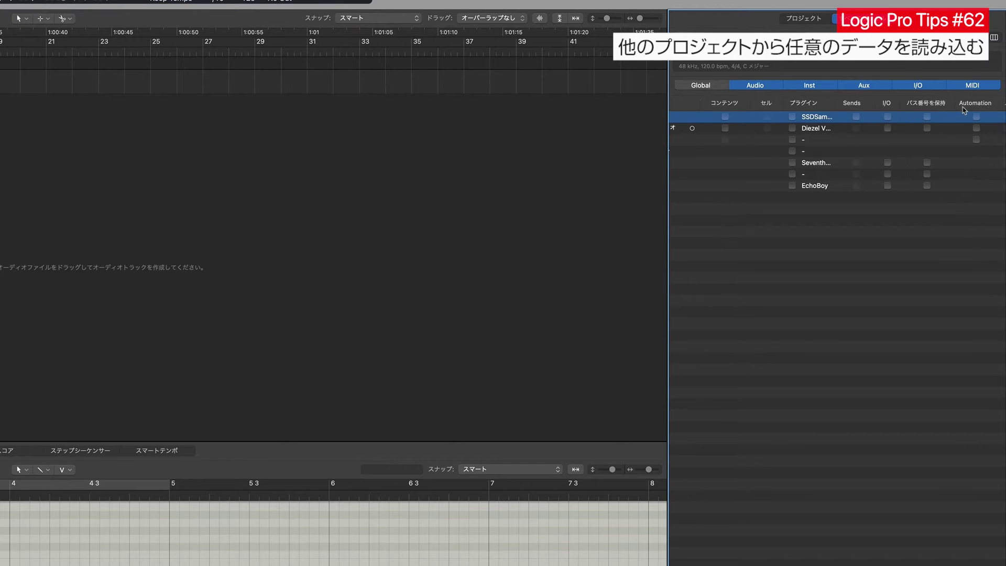
scroll(964, 105, "right", 4)
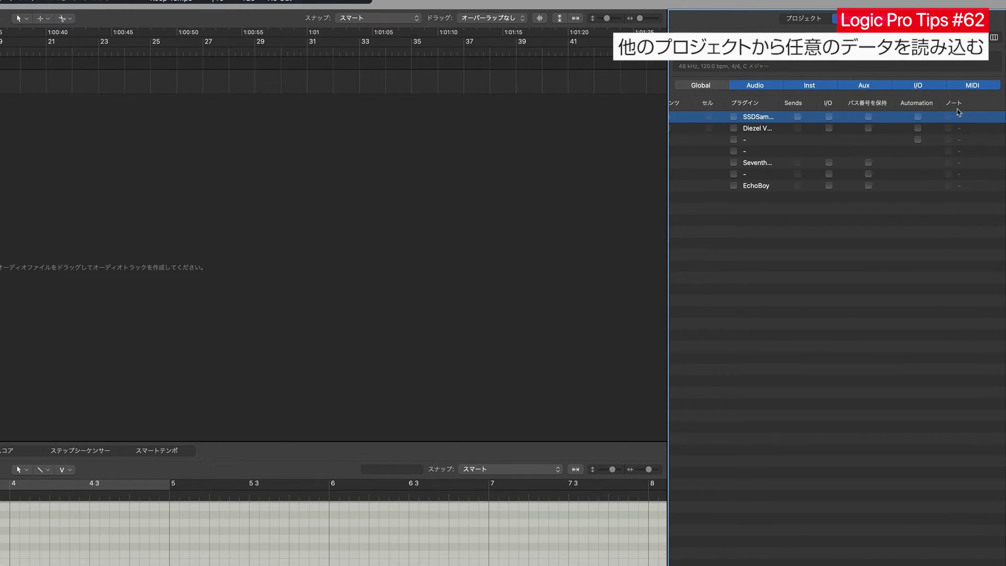
scroll(940, 131, "left", 6)
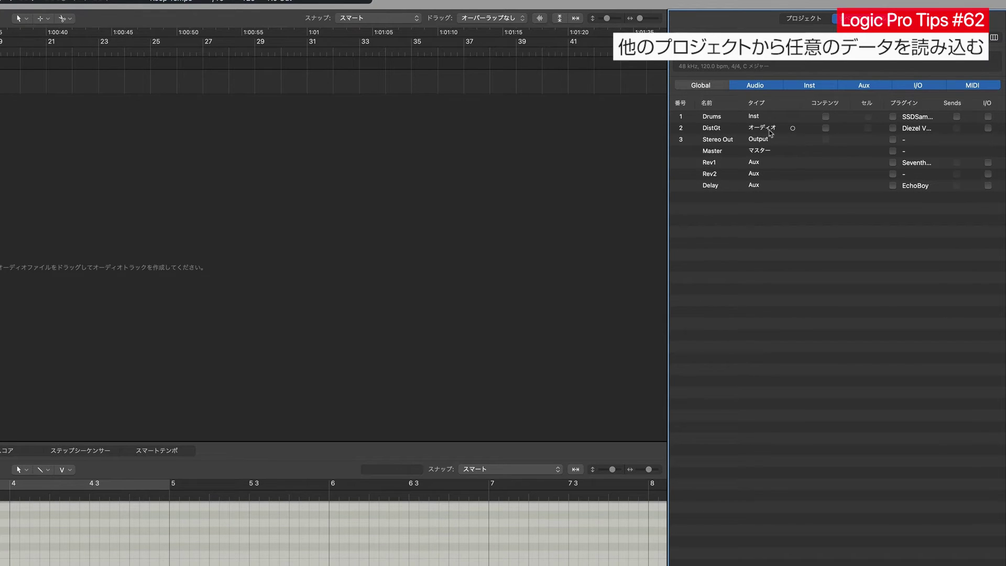
- Mark the Drums track's content (コンテンツ), plug-ins (プラグイン) and Sends for import
left_click(709, 114)
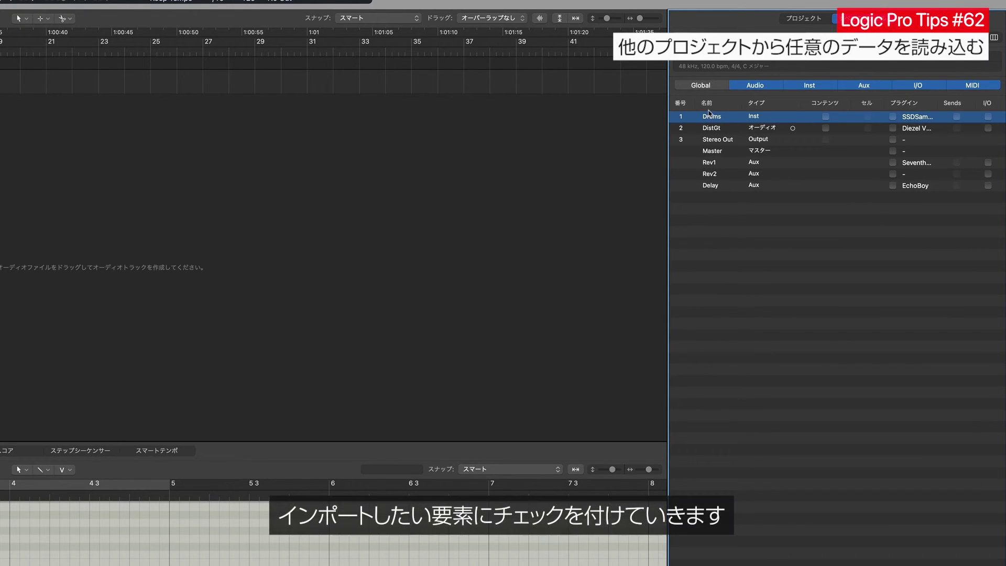
left_click(826, 117)
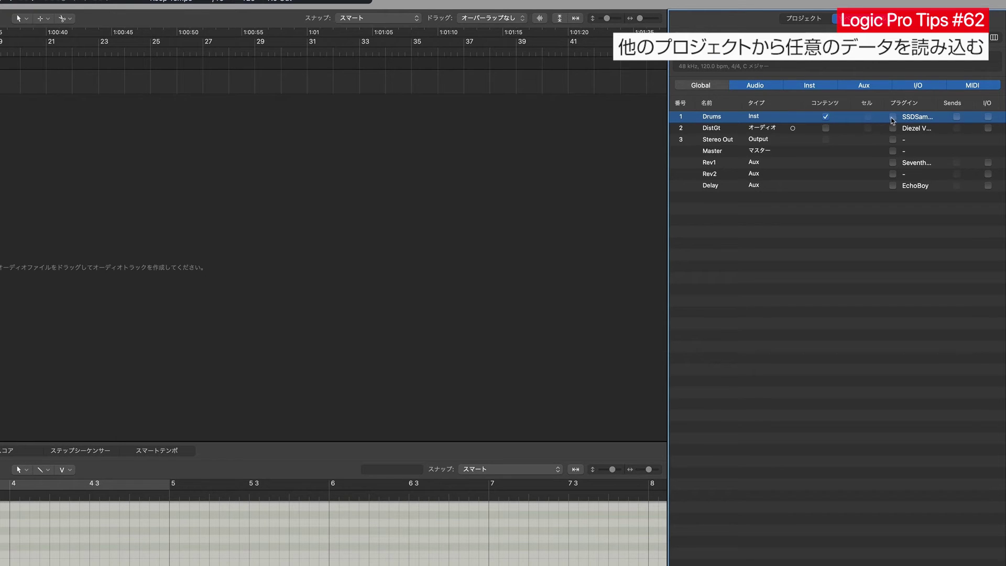
left_click(893, 116)
left_click(957, 117)
scroll(948, 121, "right", 1)
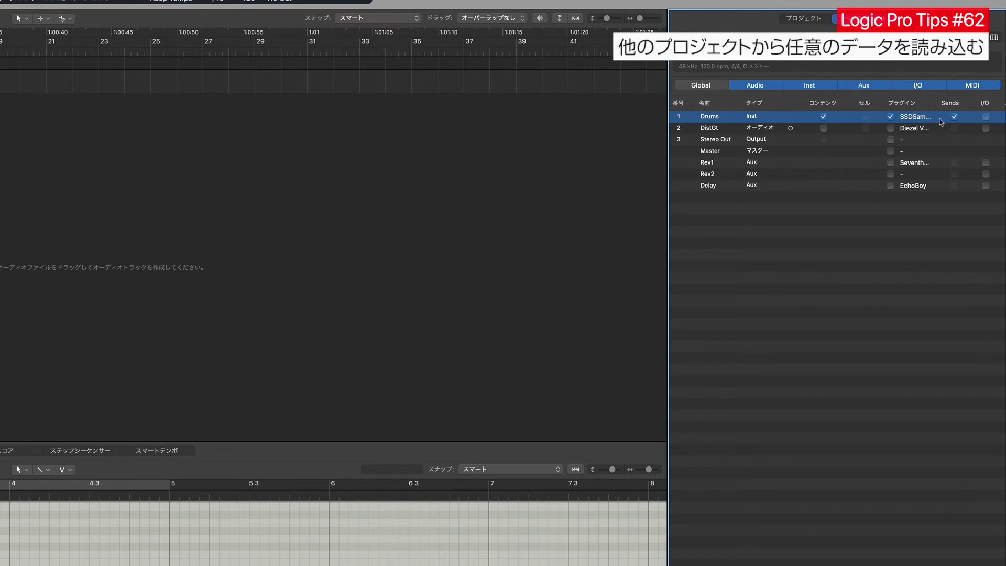
- Mark the DistGt track's plug-ins (プラグイン) and I/O for import, leaving out its content
left_click(716, 131)
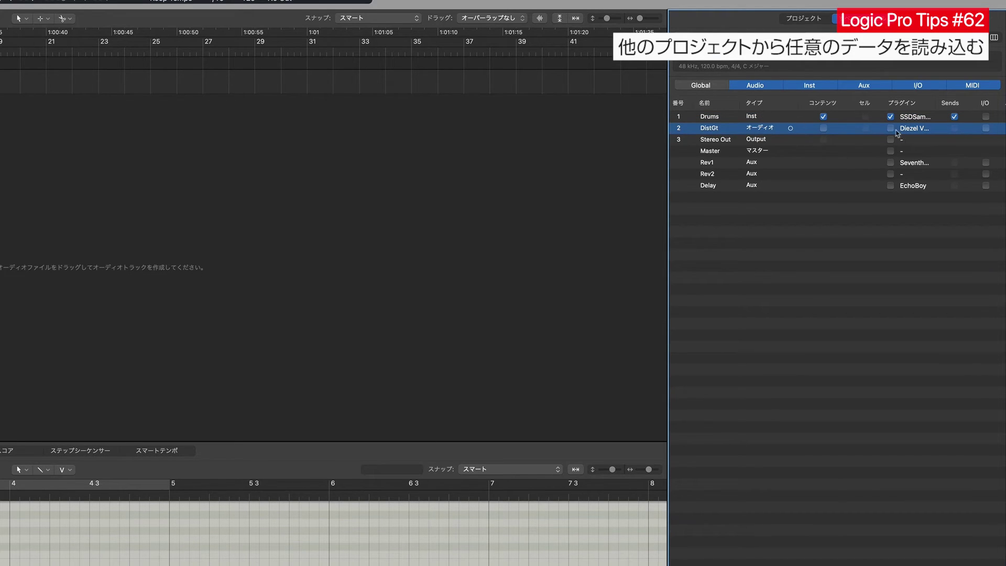
scroll(896, 129, "right", 4)
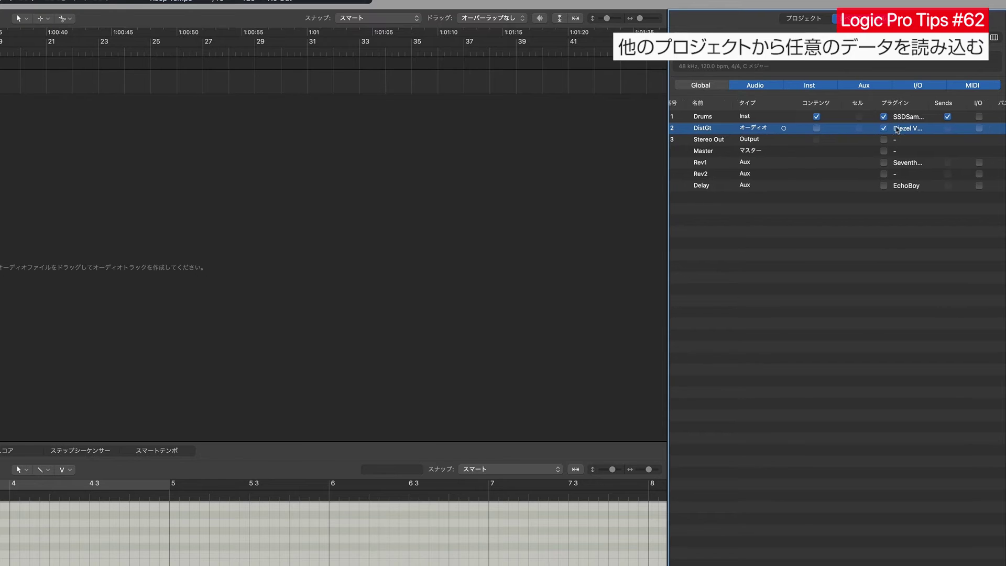
left_click(916, 129)
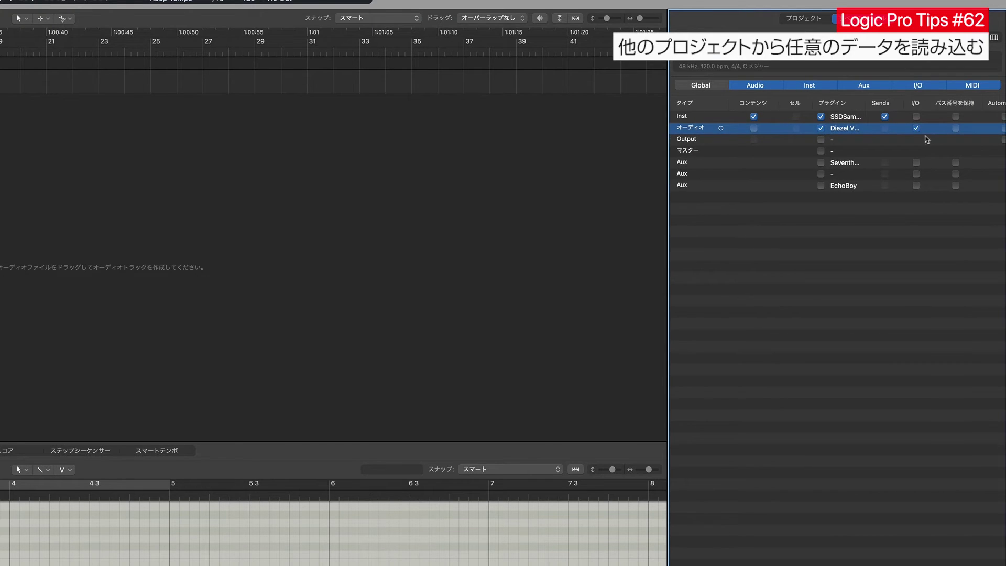
scroll(927, 140, "left", 3)
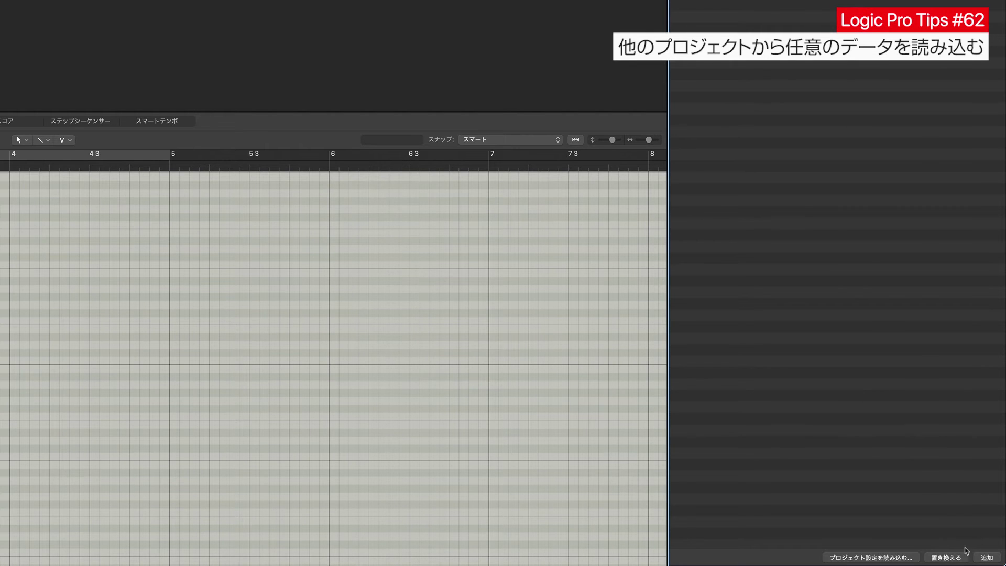
- Import the source project's settings with all categories enabled, including screensets, metronome, recording, audio and MIDI settings
left_click(879, 557)
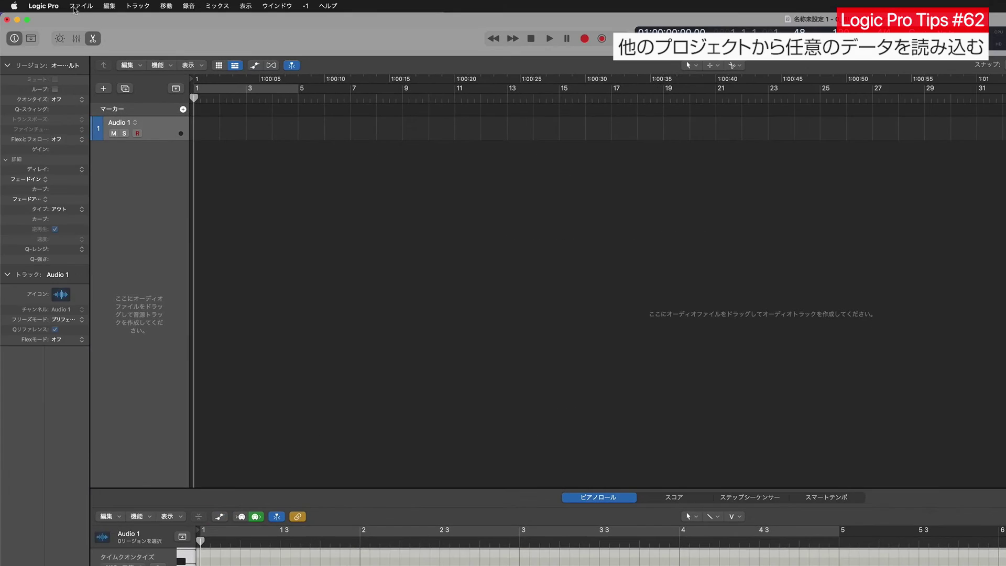
left_click(74, 7)
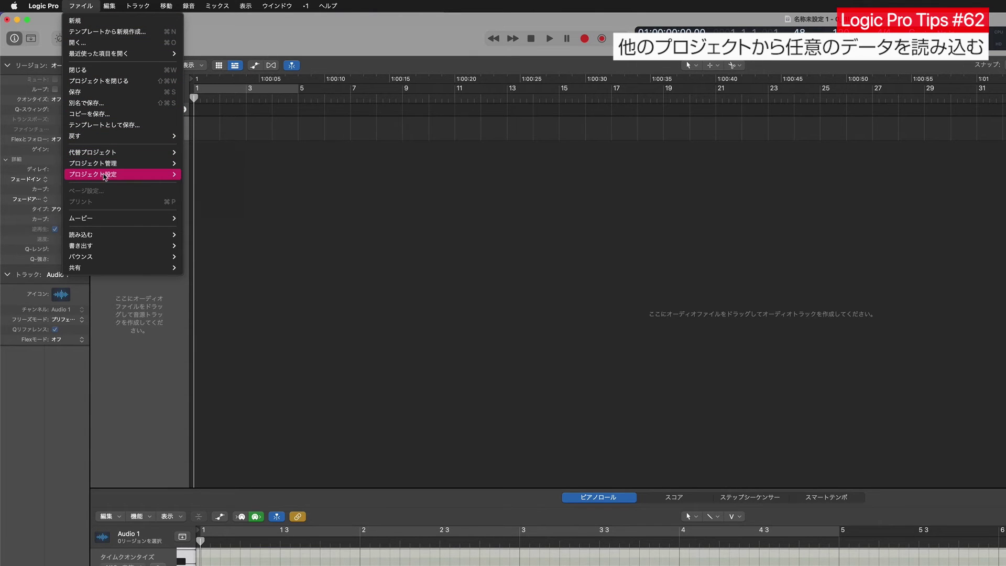
mouse_move(105, 175)
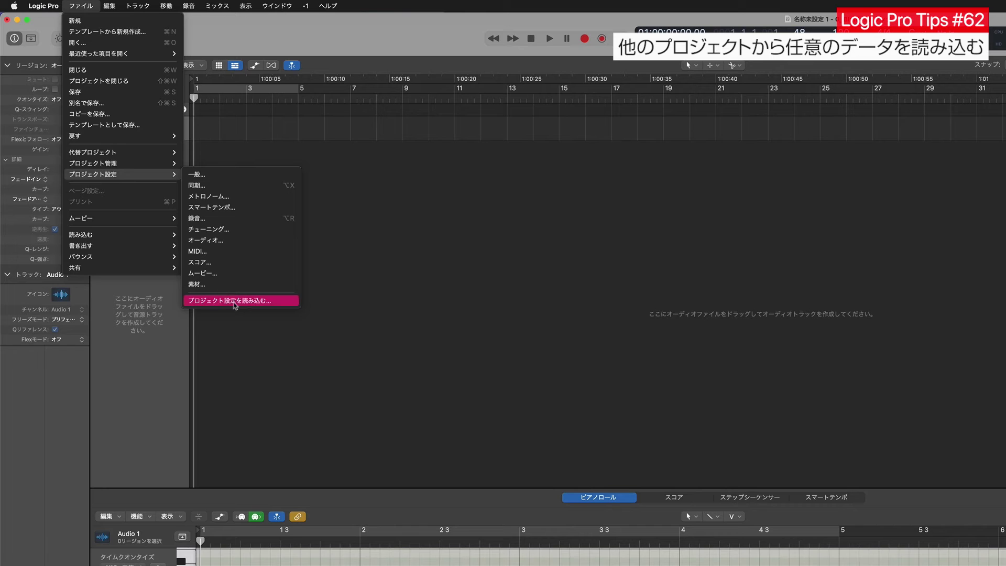
left_click(240, 303)
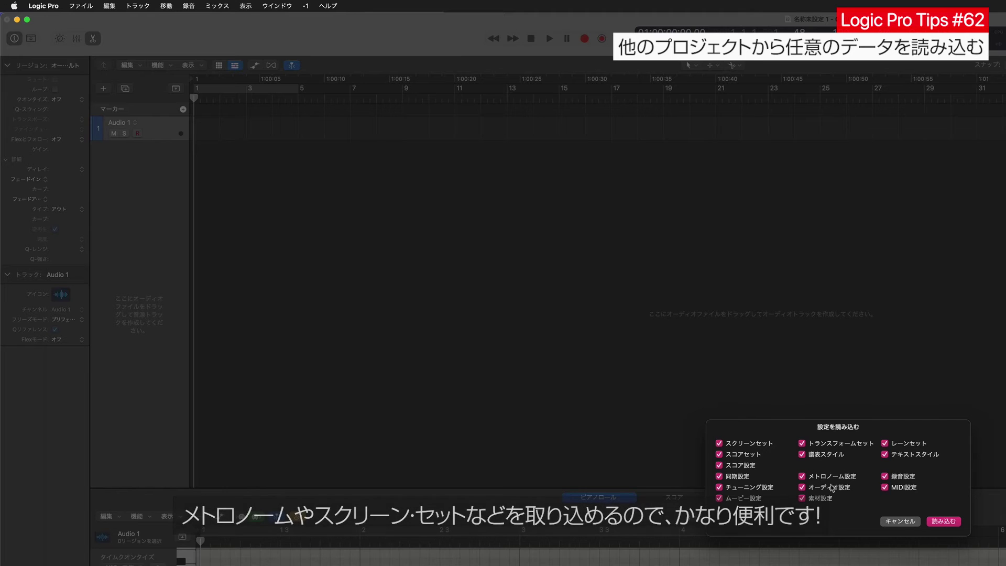
left_click(943, 521)
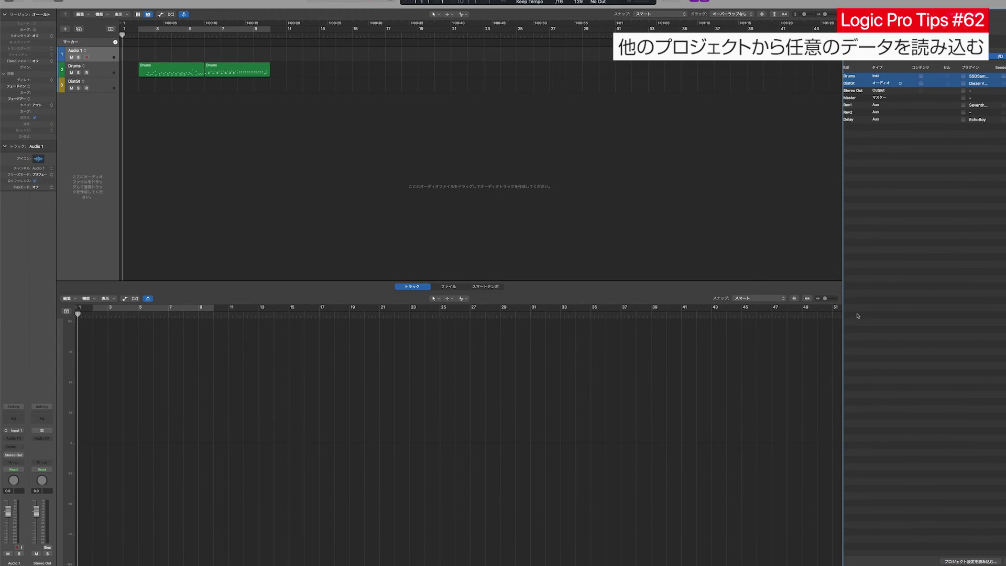
- Select the imported Drums track and show the mixer to check its instrument, plug-ins and send
left_click(181, 88)
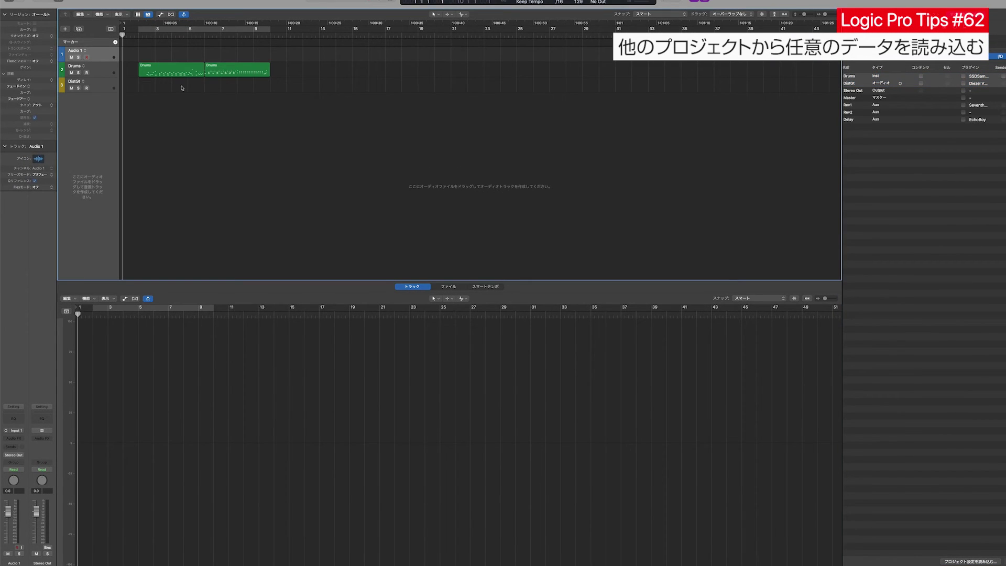
left_click(98, 73)
key("x")
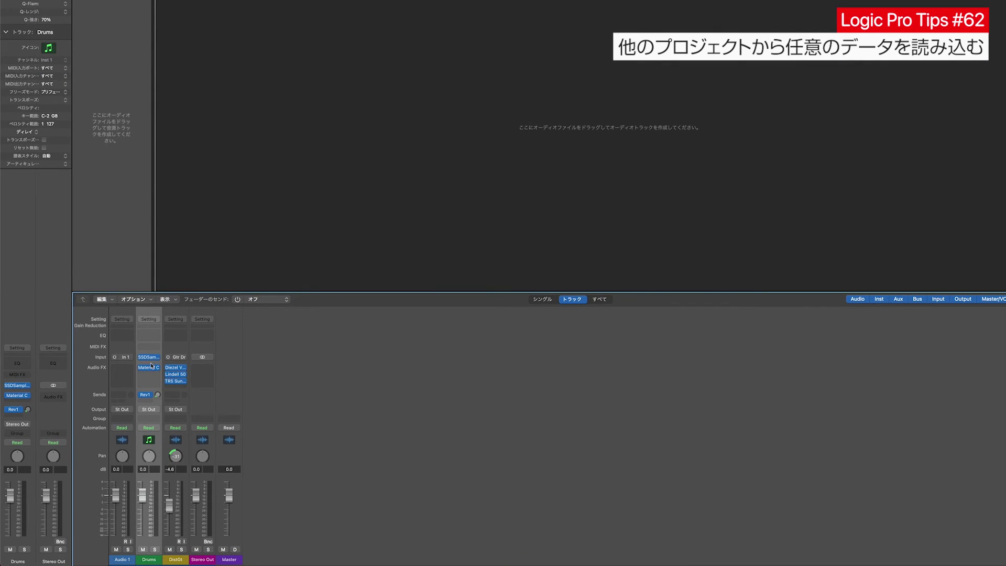
mouse_move(149, 359)
mouse_move(143, 398)
- Select the imported DistGt channel strip and check its input and audio plug-ins in the mixer
left_click(178, 388)
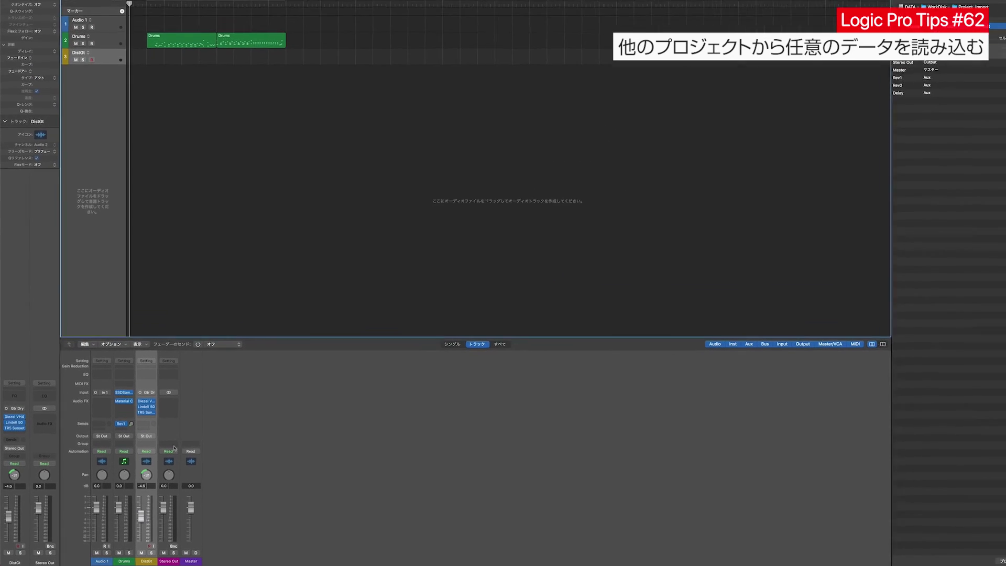
left_click(145, 419)
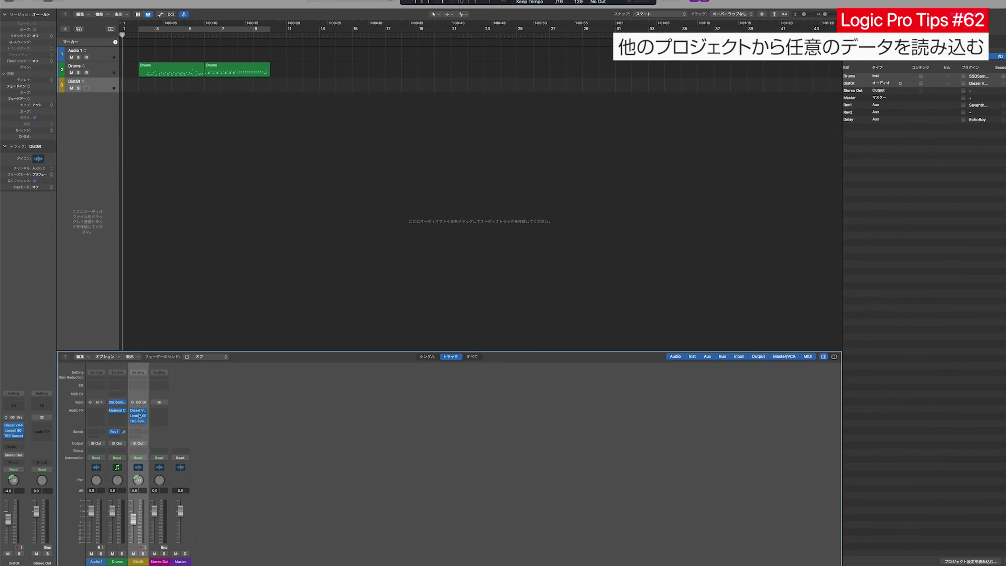
mouse_move(142, 417)
- Mark the Rev1 aux channel's plug-ins (プラグイン) for import and add the channel to the project
left_click(931, 106)
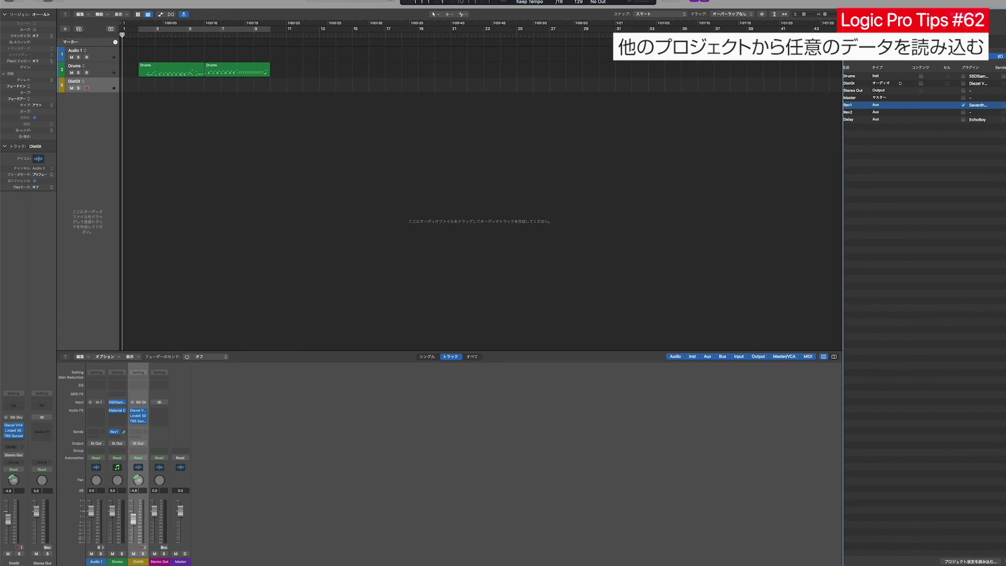
left_click_drag(842, 437, 173, 435)
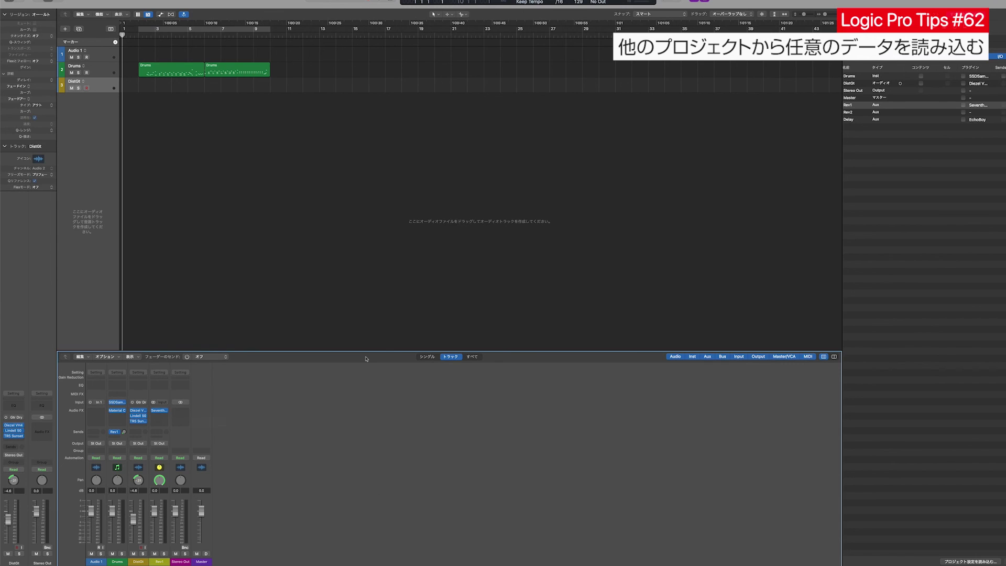
left_click(516, 257)
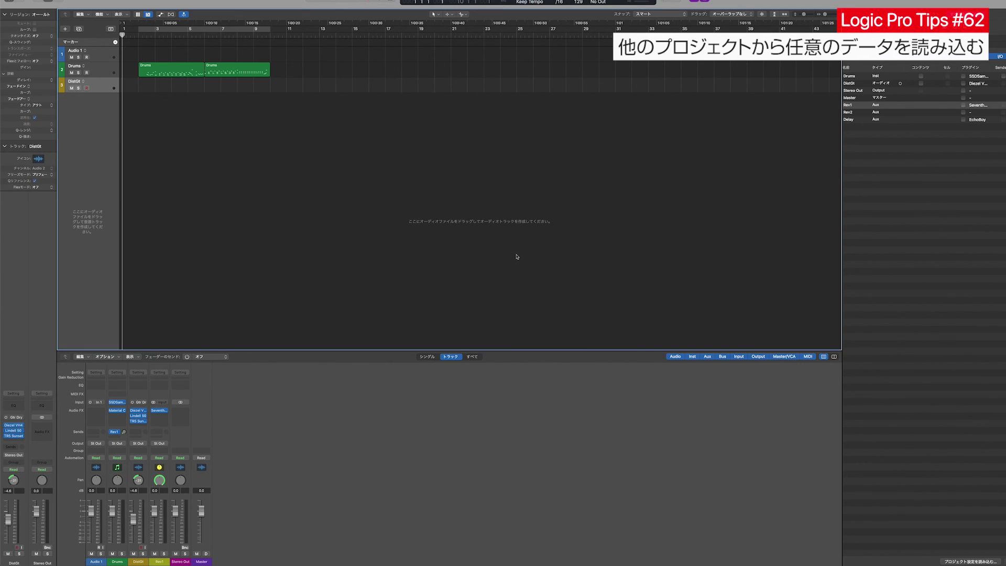